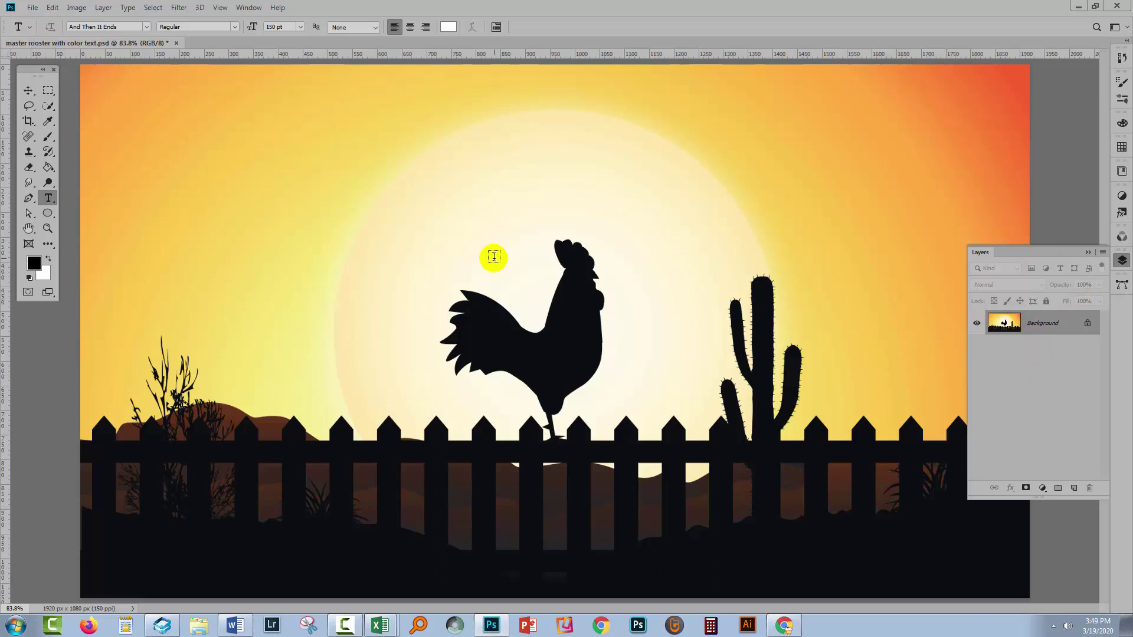
# Choose the Horizontal Type Tool and start the word 'morning' on the left of the scene
pyautogui.rightClick(49, 198)
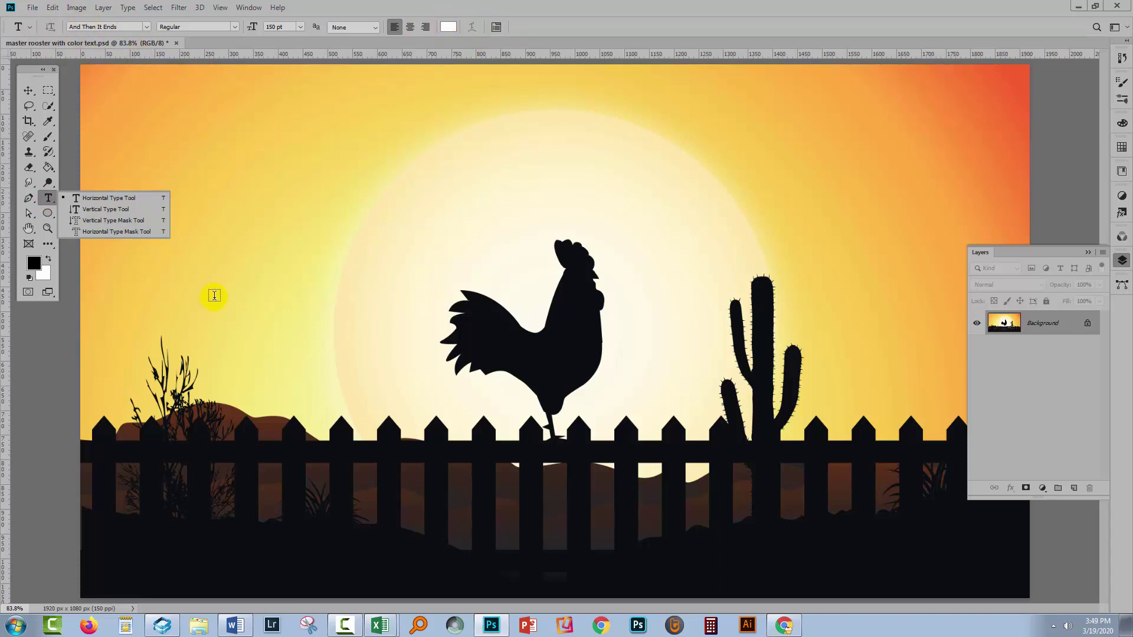
pyautogui.click(175, 319)
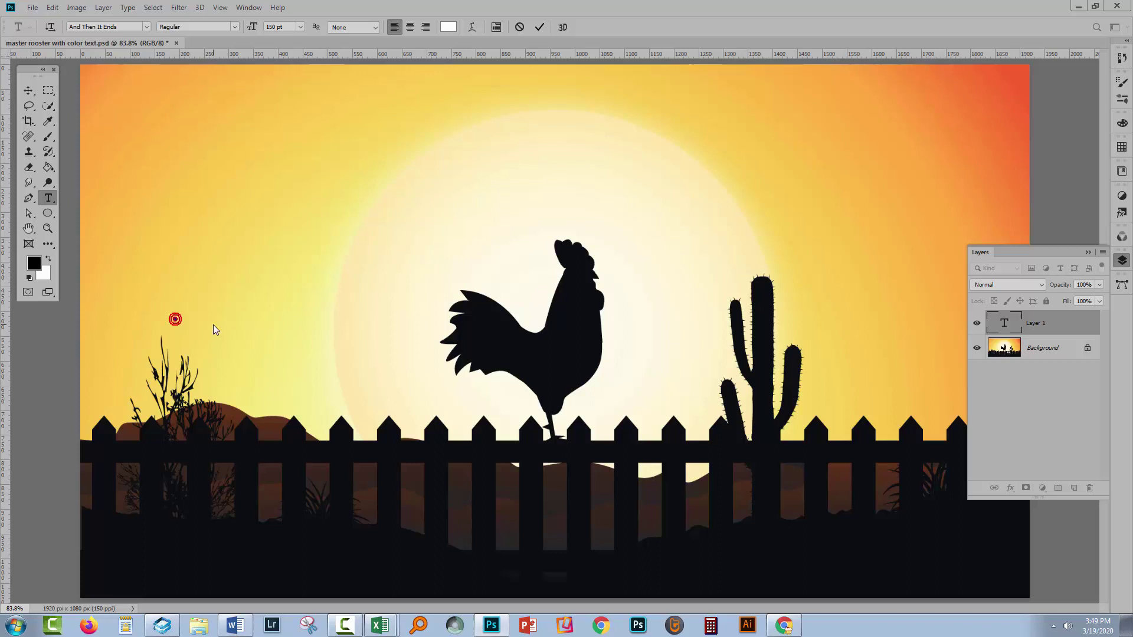
pyautogui.write('mor')
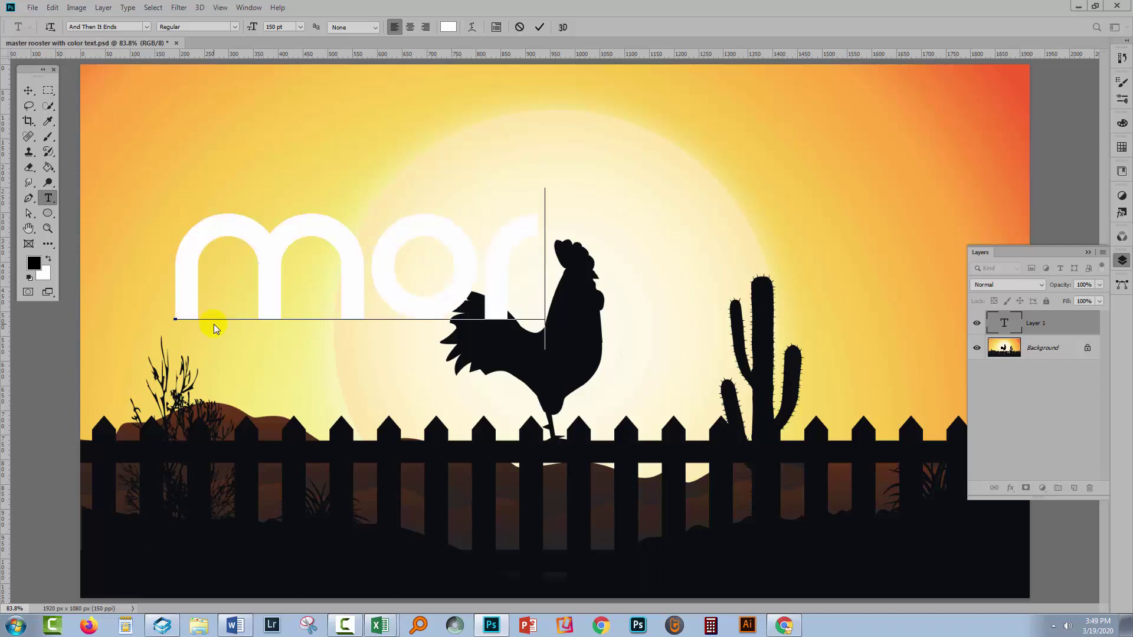
pyautogui.write('ning')
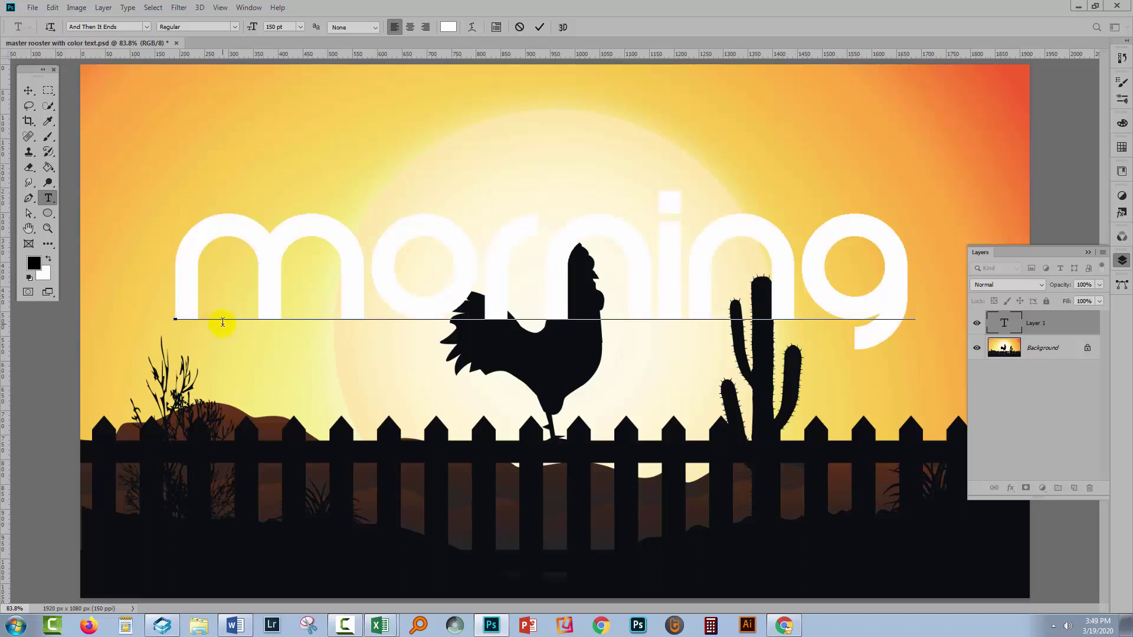
# Commit the 'morning' text and move it slightly right and down over the rooster
pyautogui.click(540, 27)
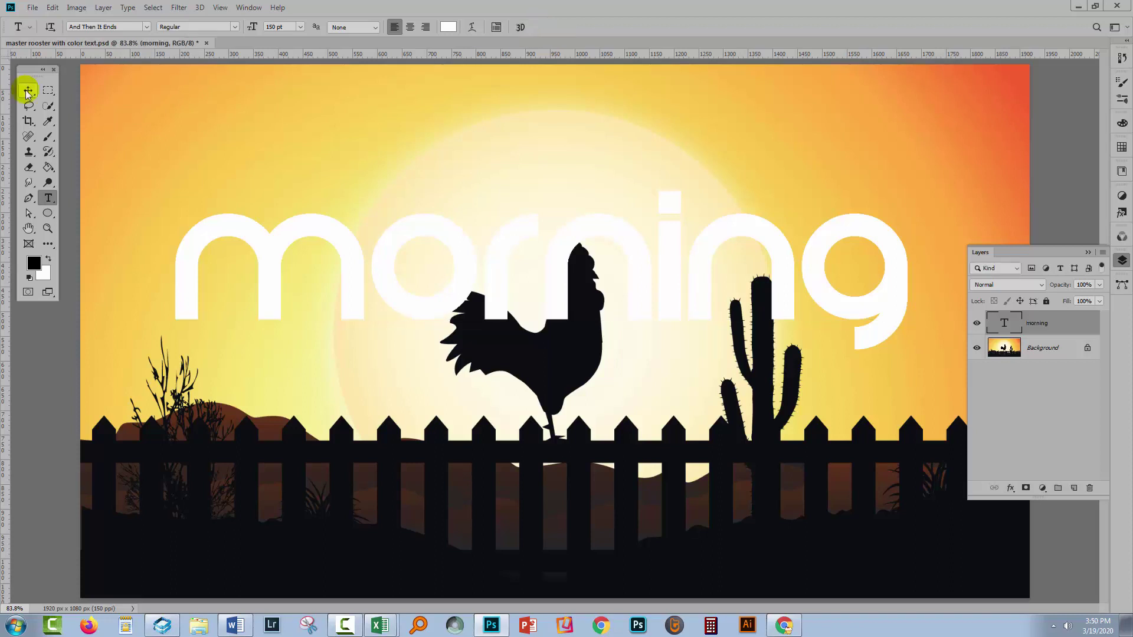
pyautogui.click(28, 92)
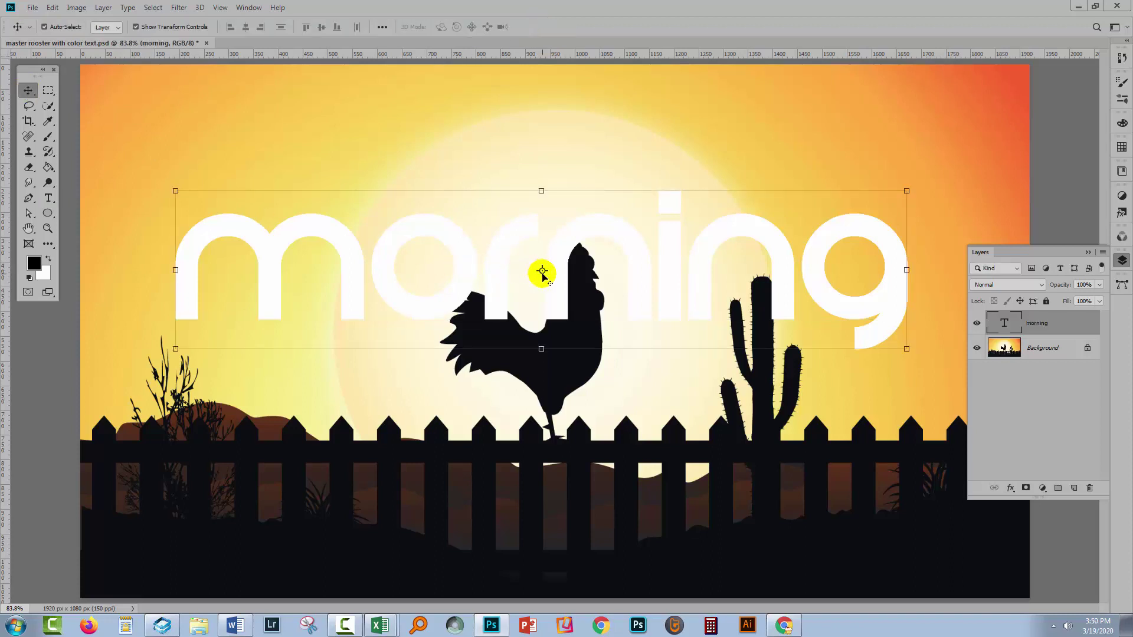
pyautogui.moveTo(554, 292); pyautogui.dragTo(607, 341)
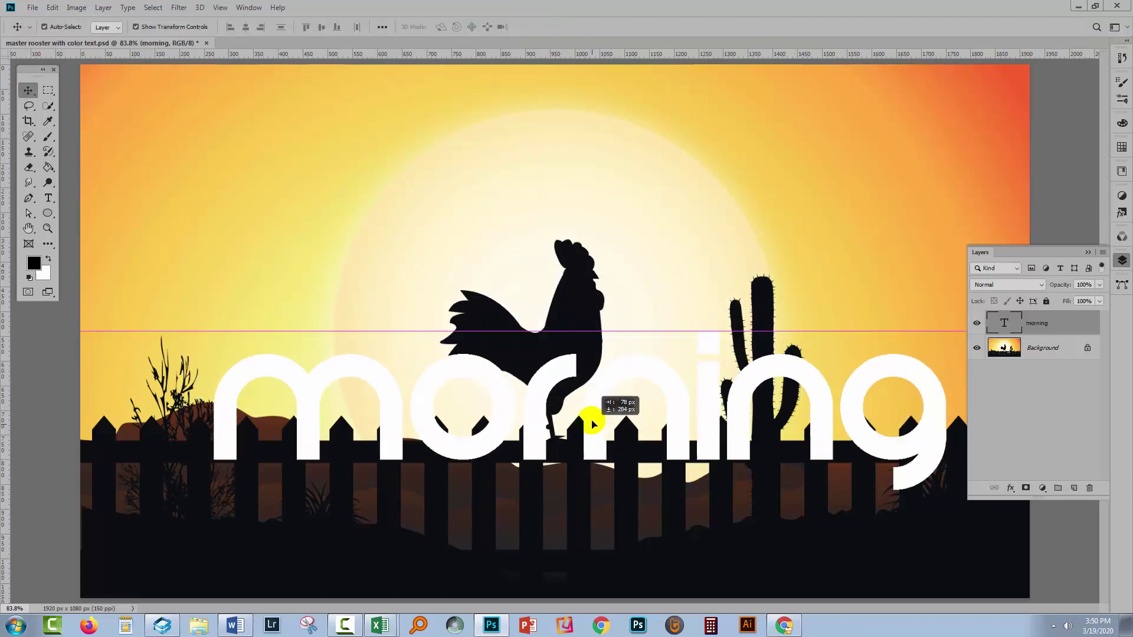
pyautogui.moveTo(606, 341); pyautogui.dragTo(605, 337)
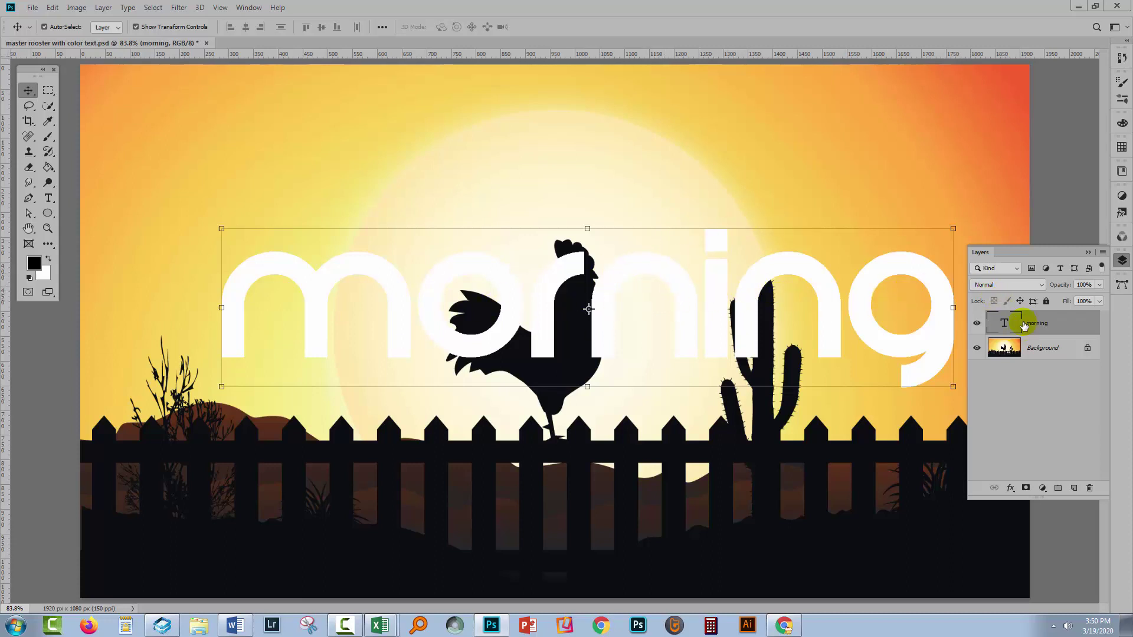
# Set the 'morning' layer's blend mode to Difference and lower the word toward the fence
pyautogui.click(1007, 288)
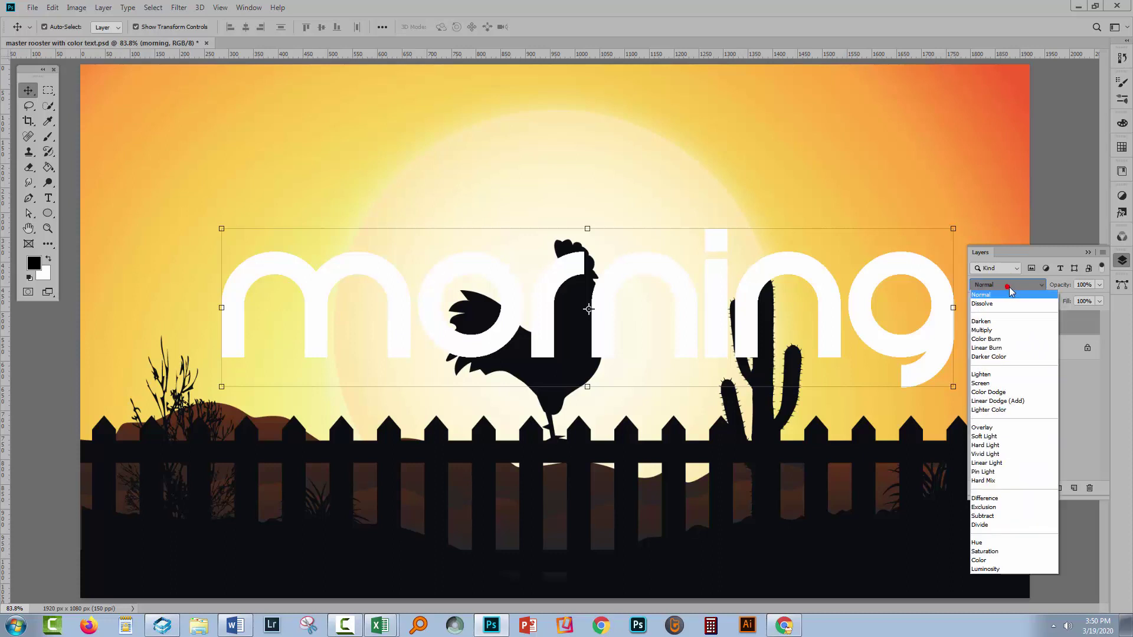
pyautogui.click(1015, 499)
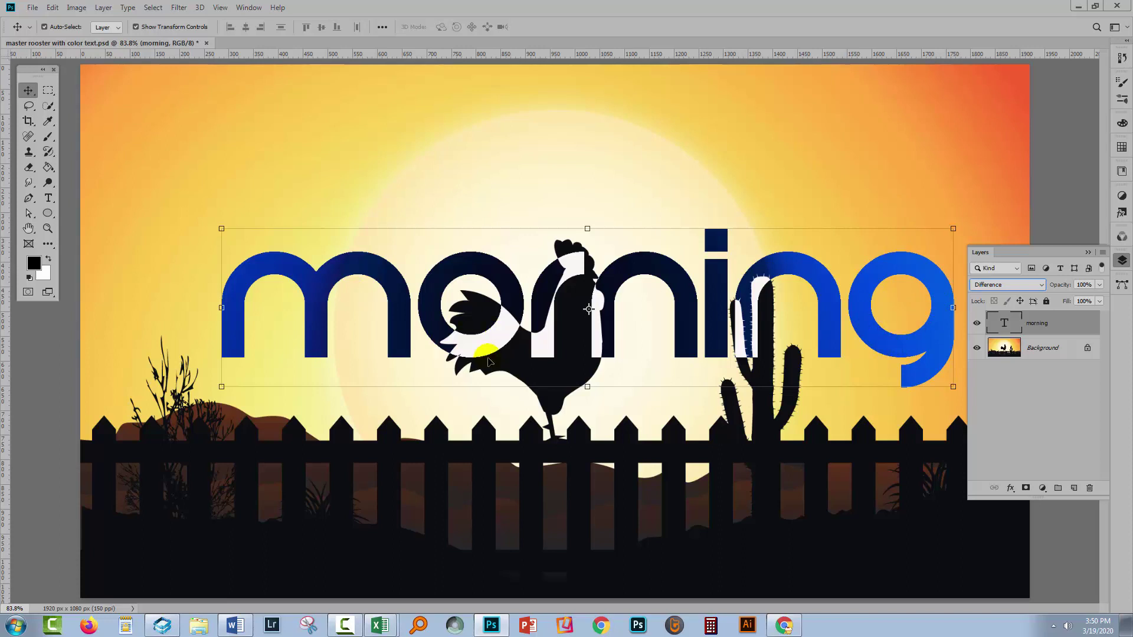
pyautogui.moveTo(535, 350)
pyautogui.mouseDown()
pyautogui.moveTo(540, 403)
pyautogui.moveTo(541, 383)
pyautogui.mouseUp()
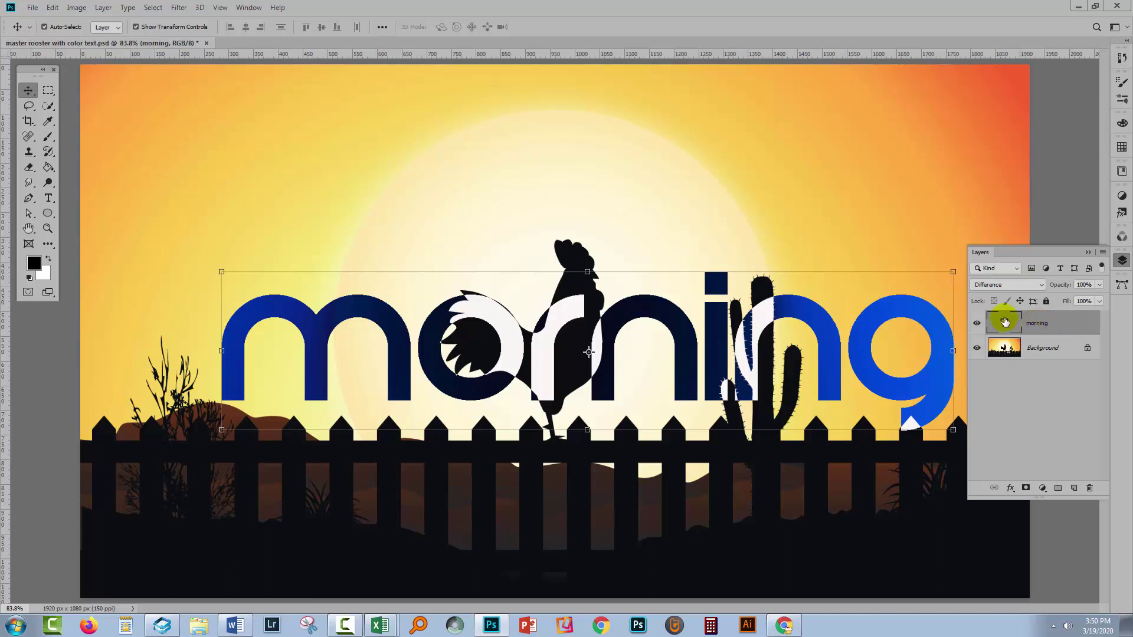
# Add a Threshold adjustment layer at level 130, clipped to the 'morning' text layer
pyautogui.click(103, 8)
pyautogui.moveTo(141, 175)
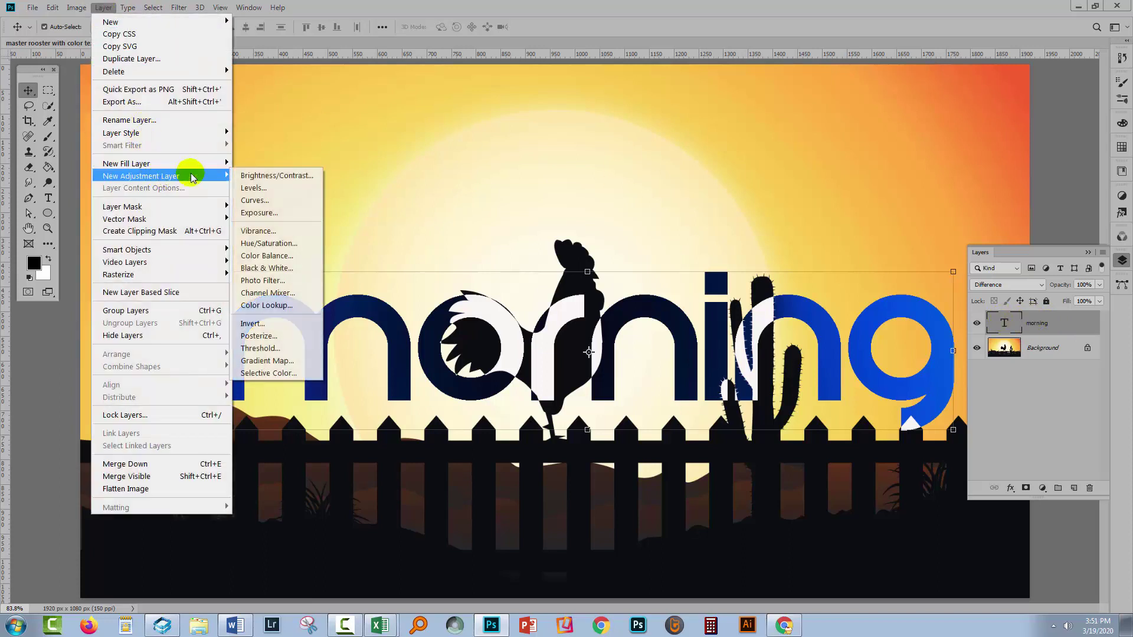
pyautogui.click(263, 348)
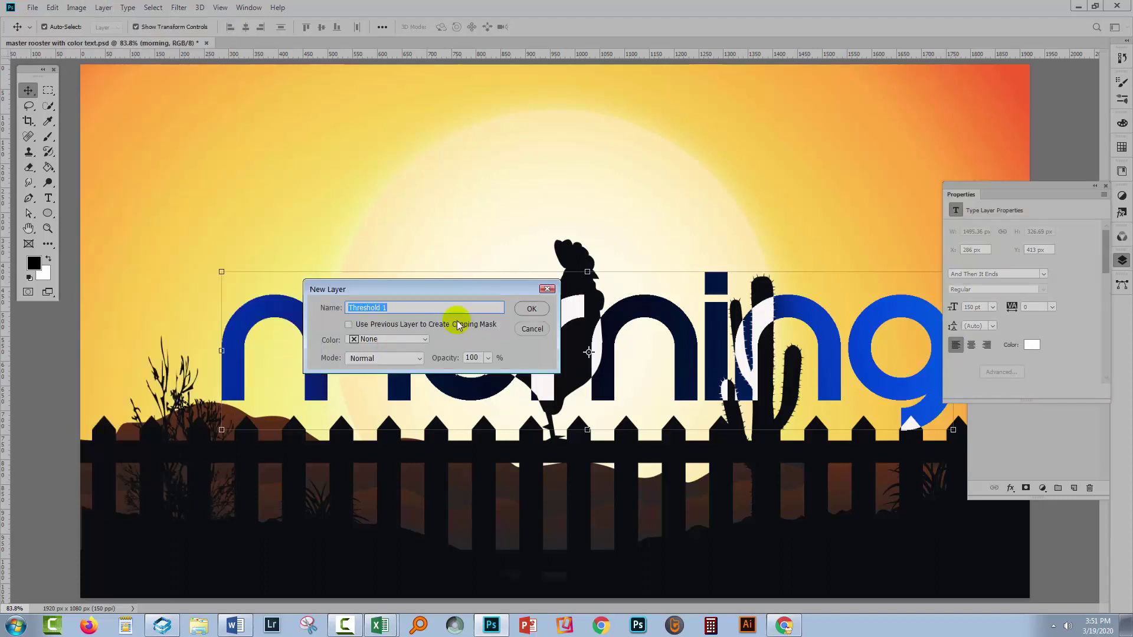
pyautogui.click(531, 309)
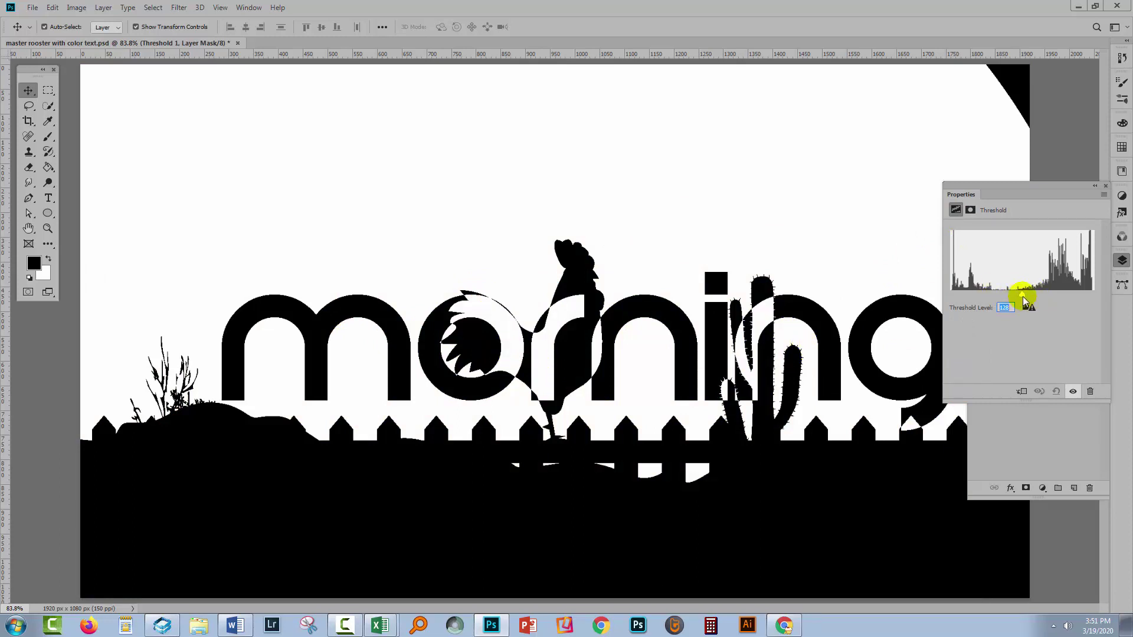
pyautogui.moveTo(1025, 301); pyautogui.dragTo(1013, 297)
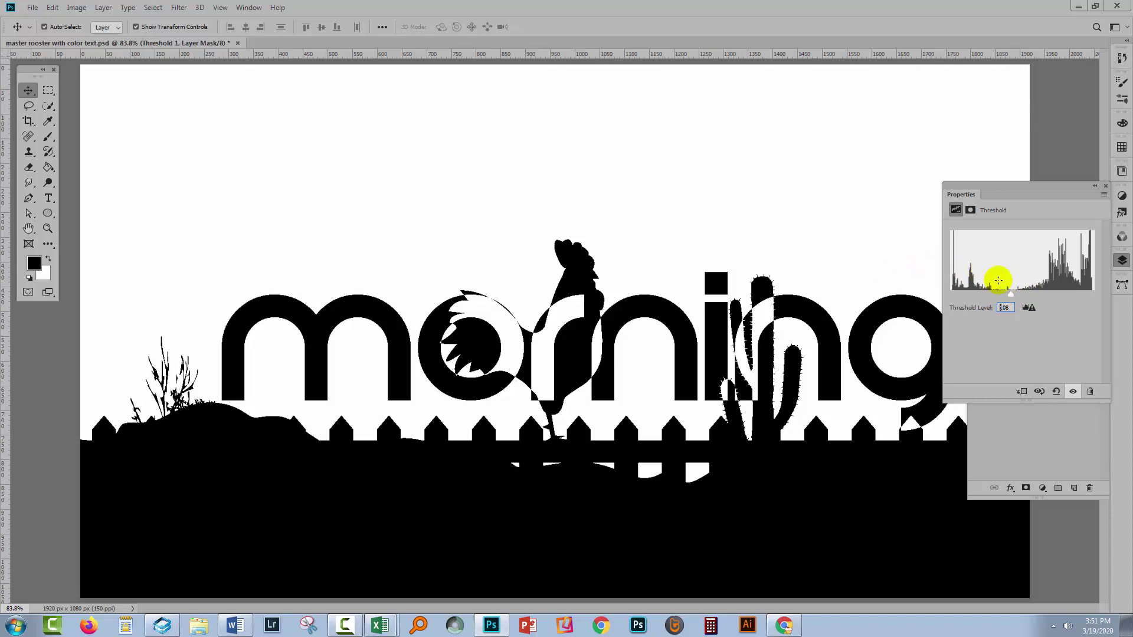
pyautogui.moveTo(1007, 294); pyautogui.dragTo(1022, 294)
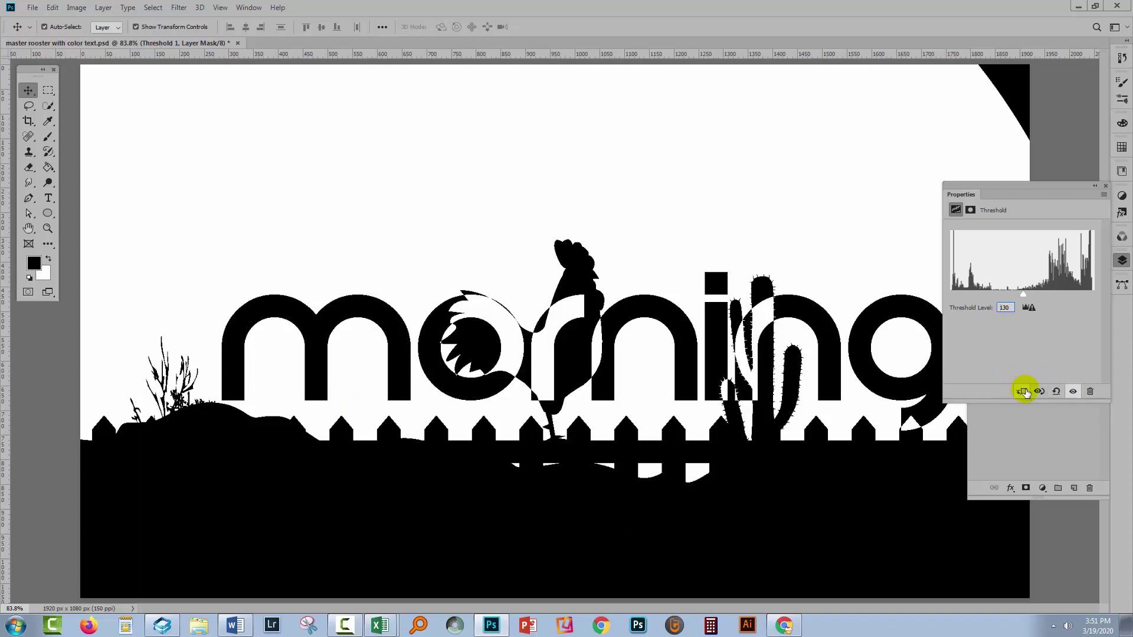
pyautogui.click(1021, 391)
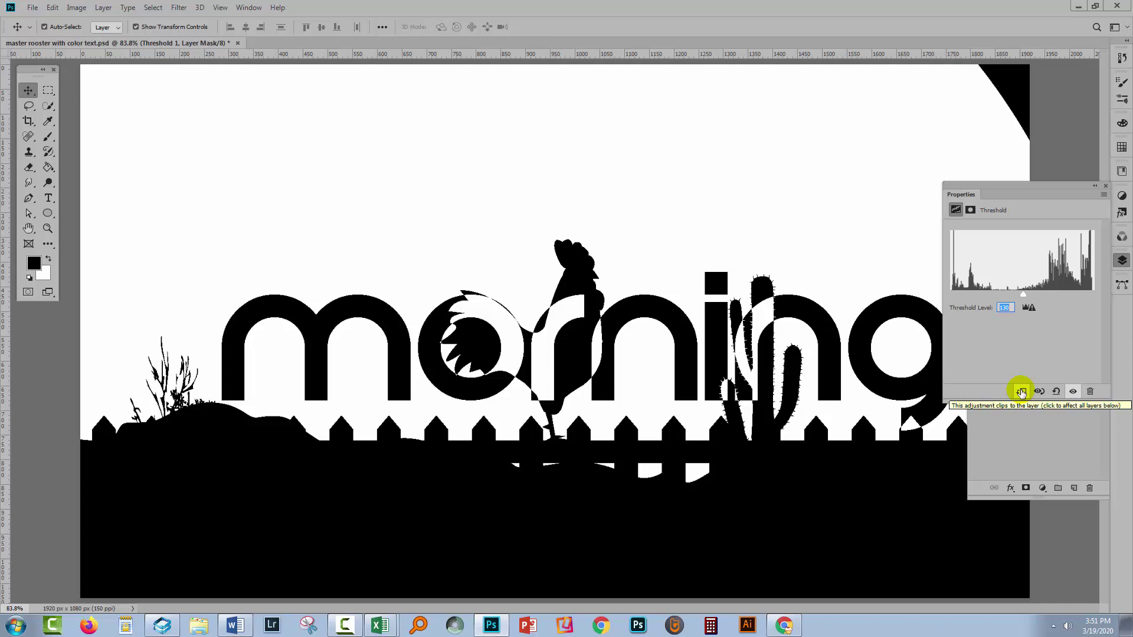
pyautogui.click(1021, 392)
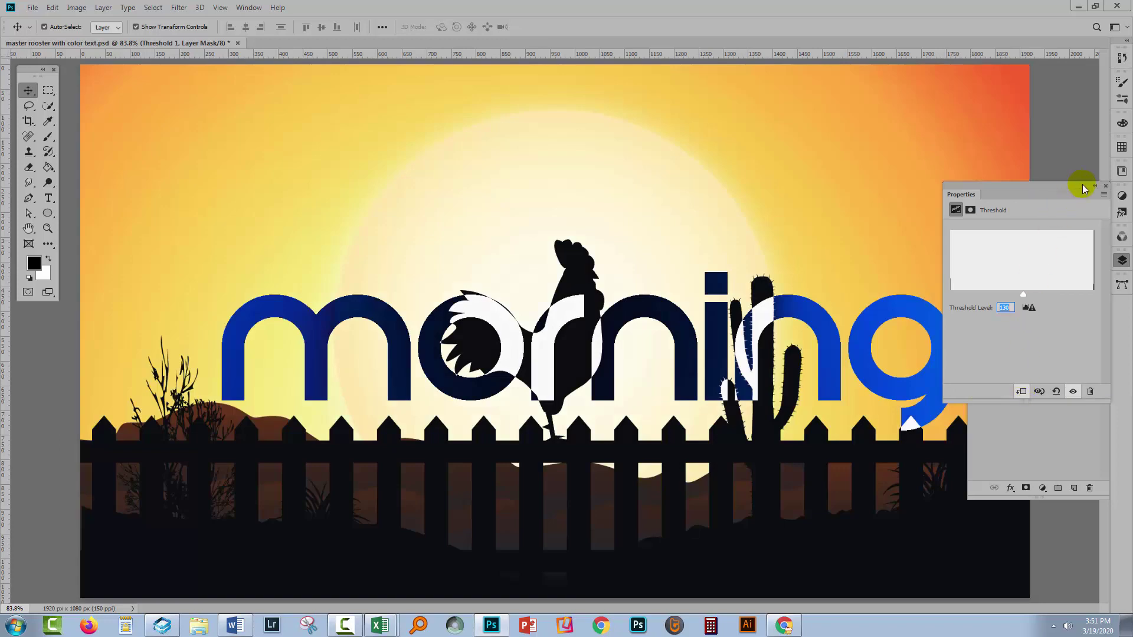
# Close the Threshold properties and select the 'morning' text layer in the Layers panel
pyautogui.click(1107, 186)
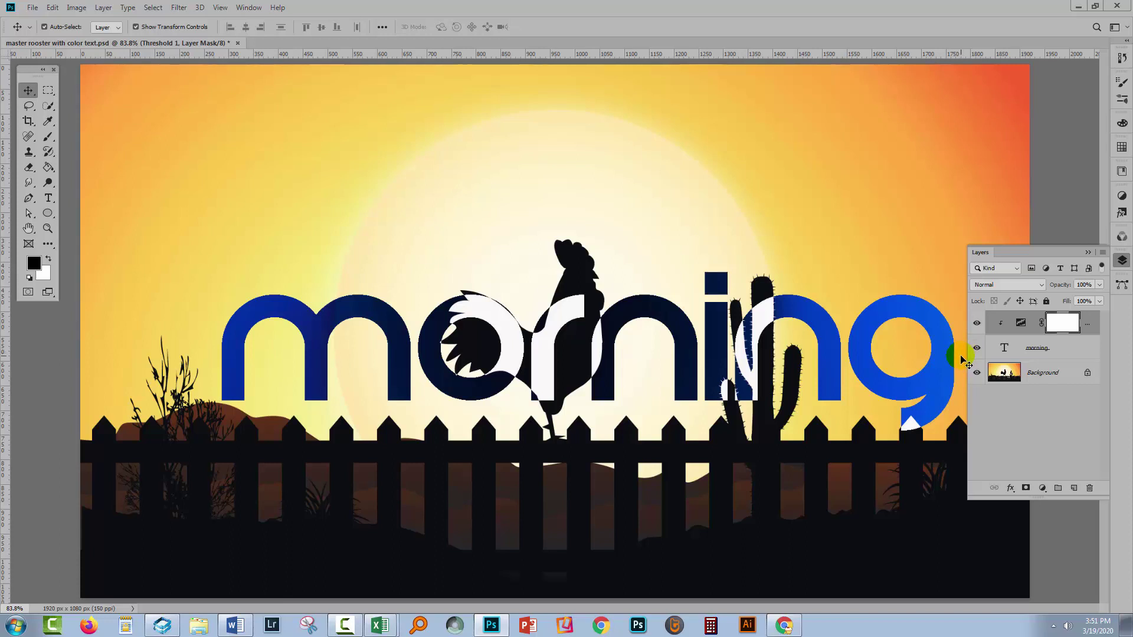
pyautogui.click(1033, 352)
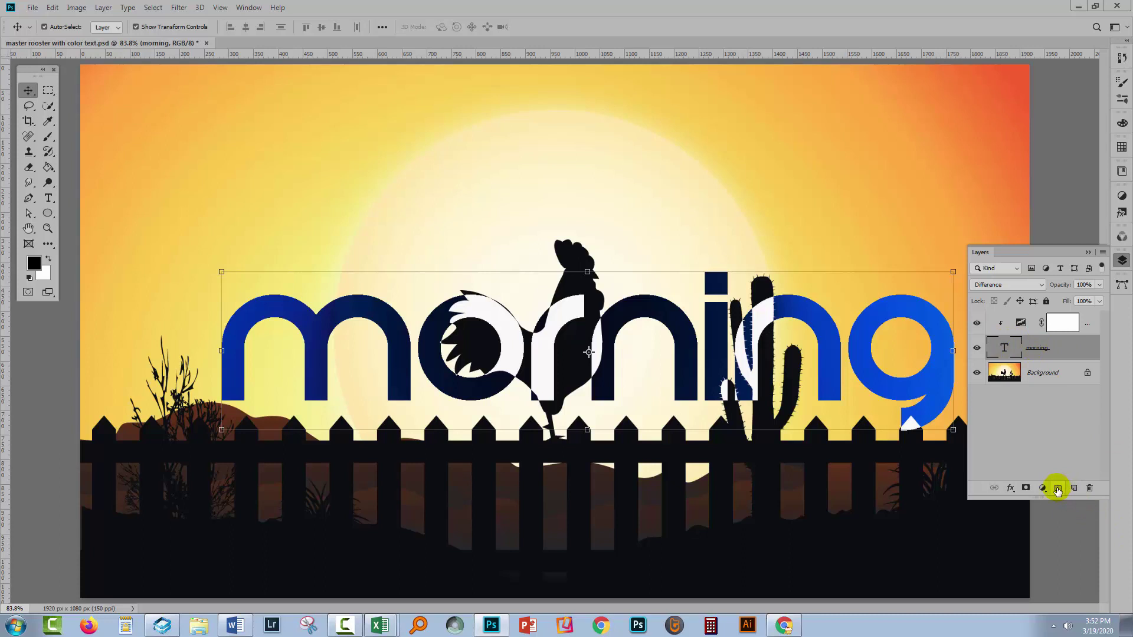
# Group the text with its Threshold, then move the Threshold layer out above Group 1
pyautogui.click(1058, 490)
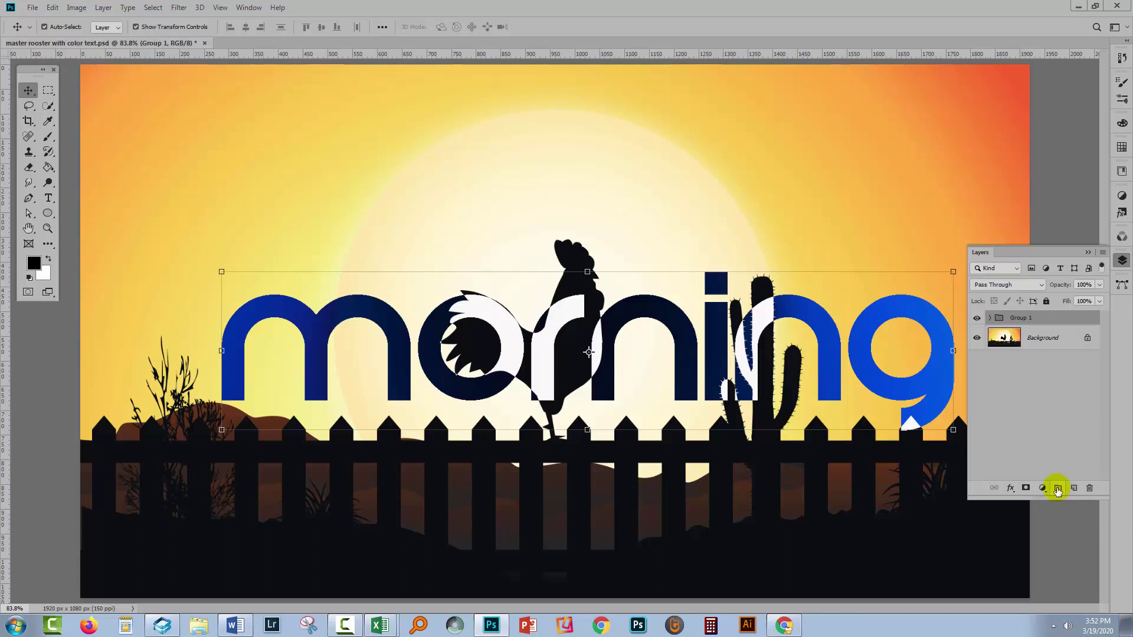
pyautogui.click(990, 318)
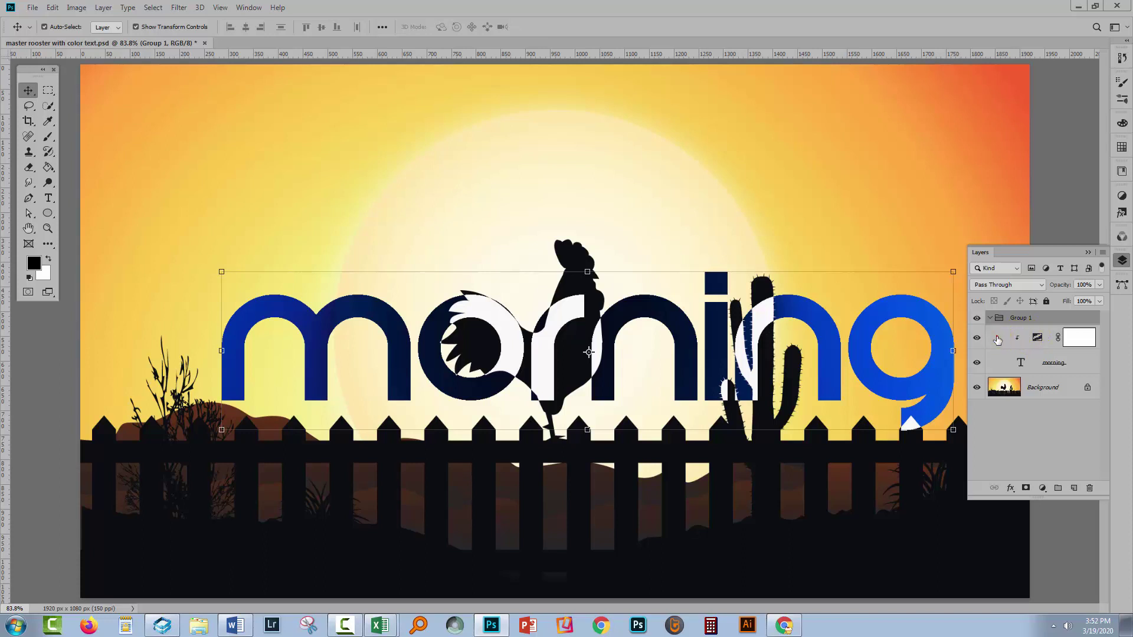
pyautogui.moveTo(998, 338); pyautogui.dragTo(995, 302)
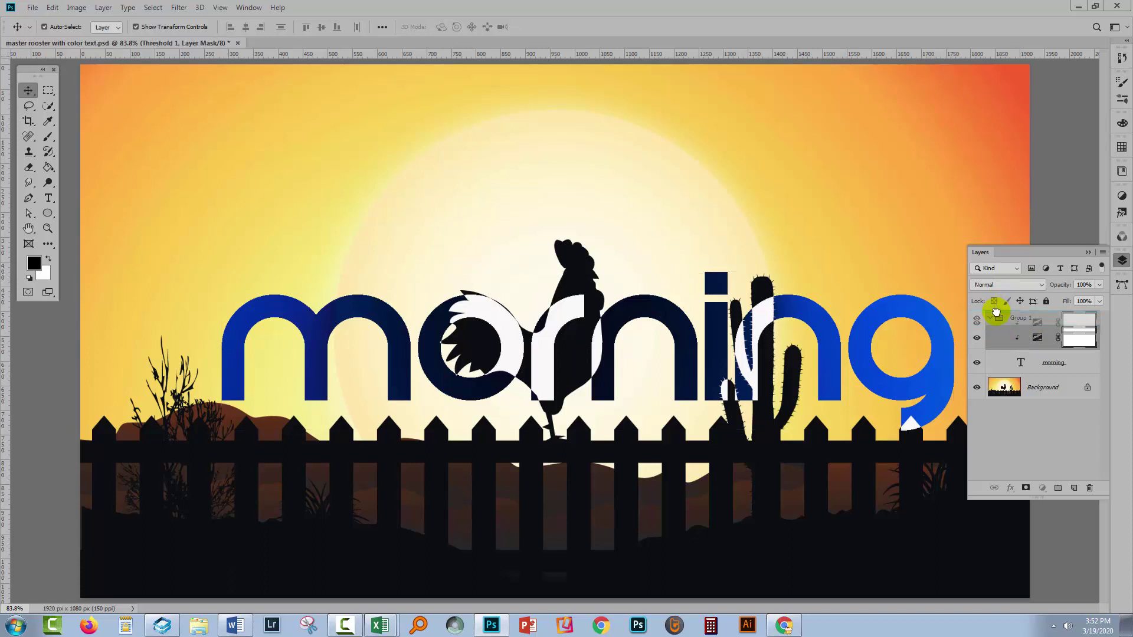
pyautogui.moveTo(996, 315); pyautogui.dragTo(994, 310)
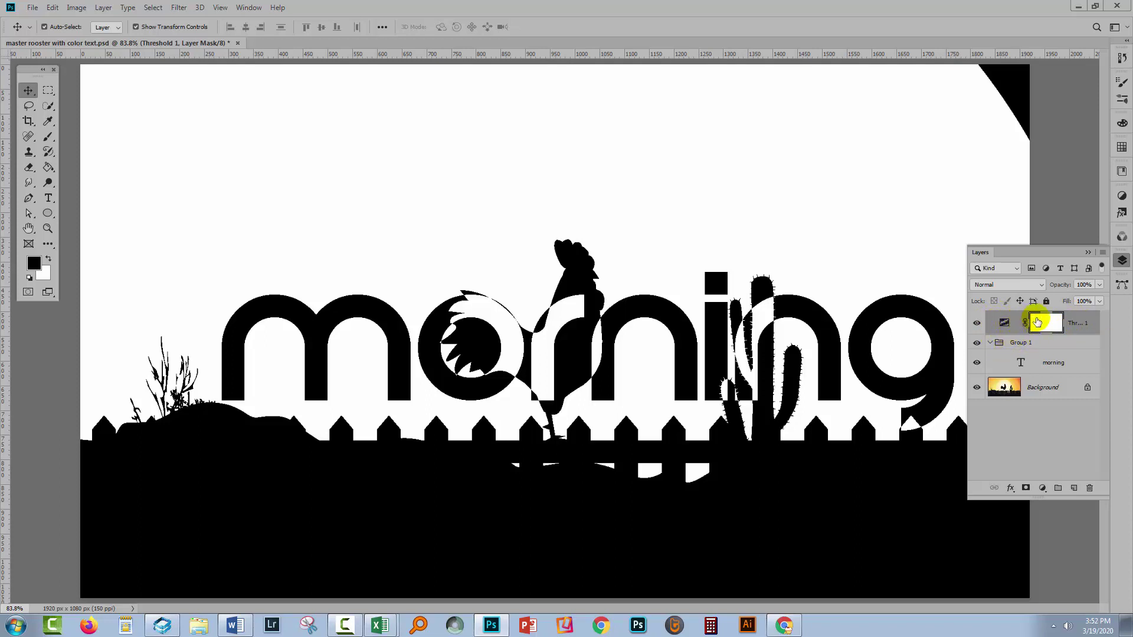
# Clip the Threshold 1 layer to Group 1 with Layer > Create Clipping Mask
pyautogui.click(1076, 324)
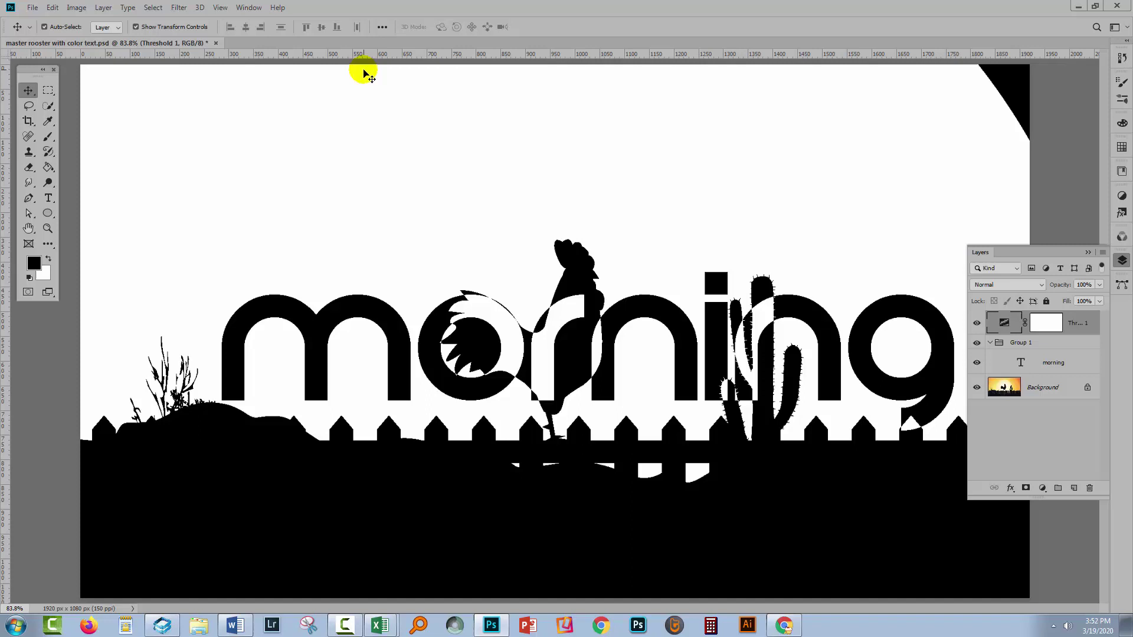
pyautogui.click(114, 11)
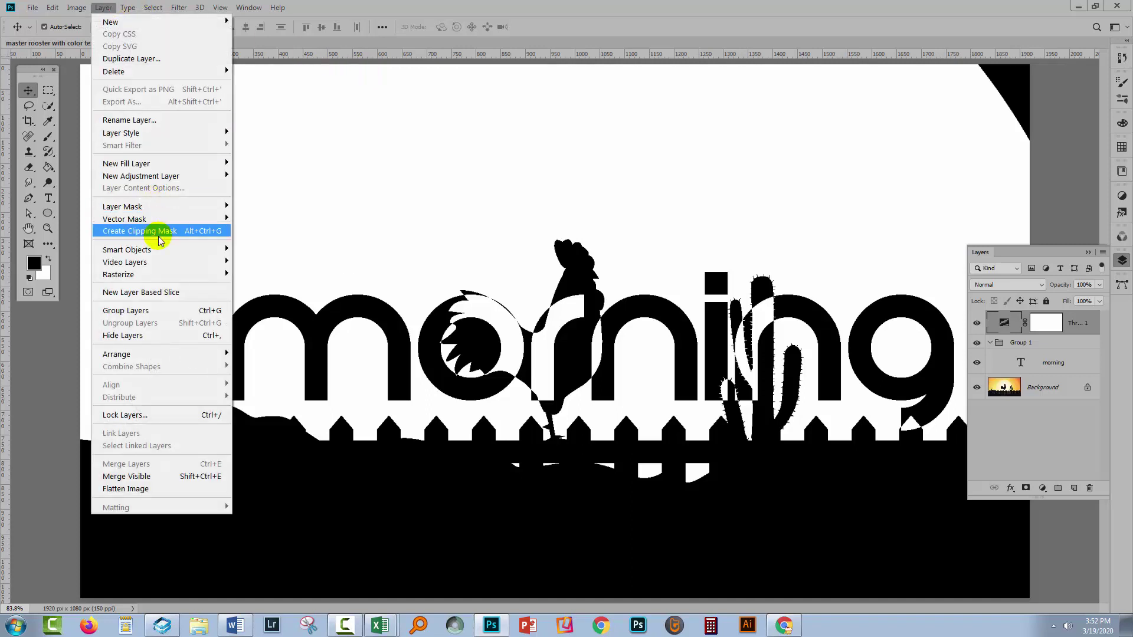
pyautogui.click(163, 232)
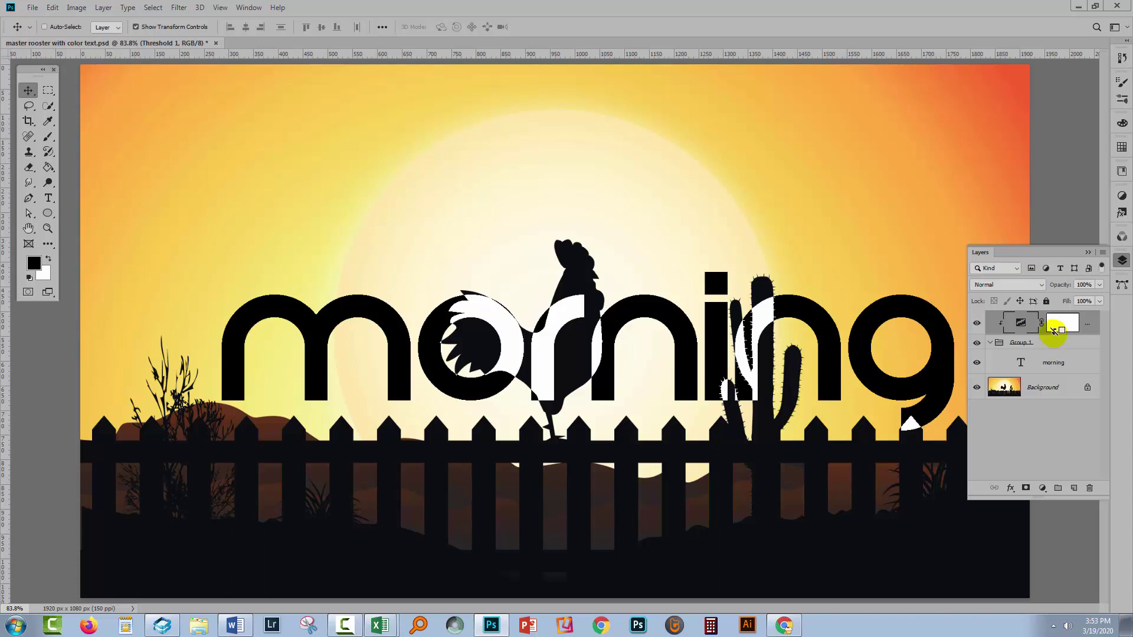
# Compare Threshold 1 unclipped and clipped, leaving it clipped to the text group
pyautogui.keyDown('shift'); pyautogui.click(1058, 332); pyautogui.keyUp('shift')
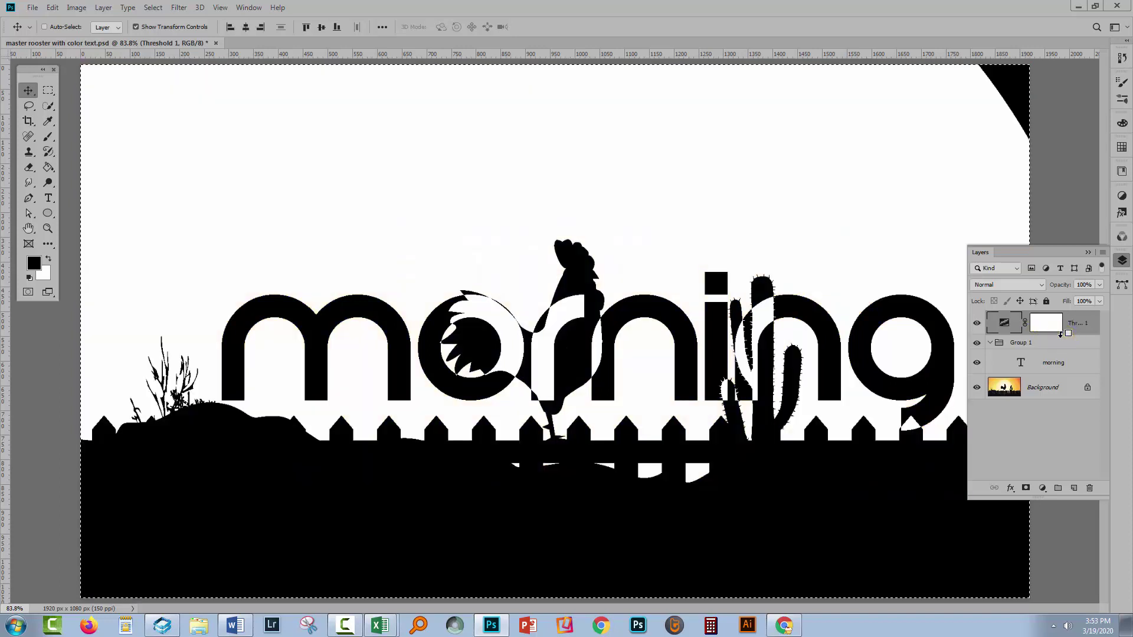
pyautogui.keyDown('ctrl'); pyautogui.click(1060, 334); pyautogui.keyUp('ctrl')
pyautogui.keyDown('shift'); pyautogui.click(1061, 334); pyautogui.keyUp('shift')
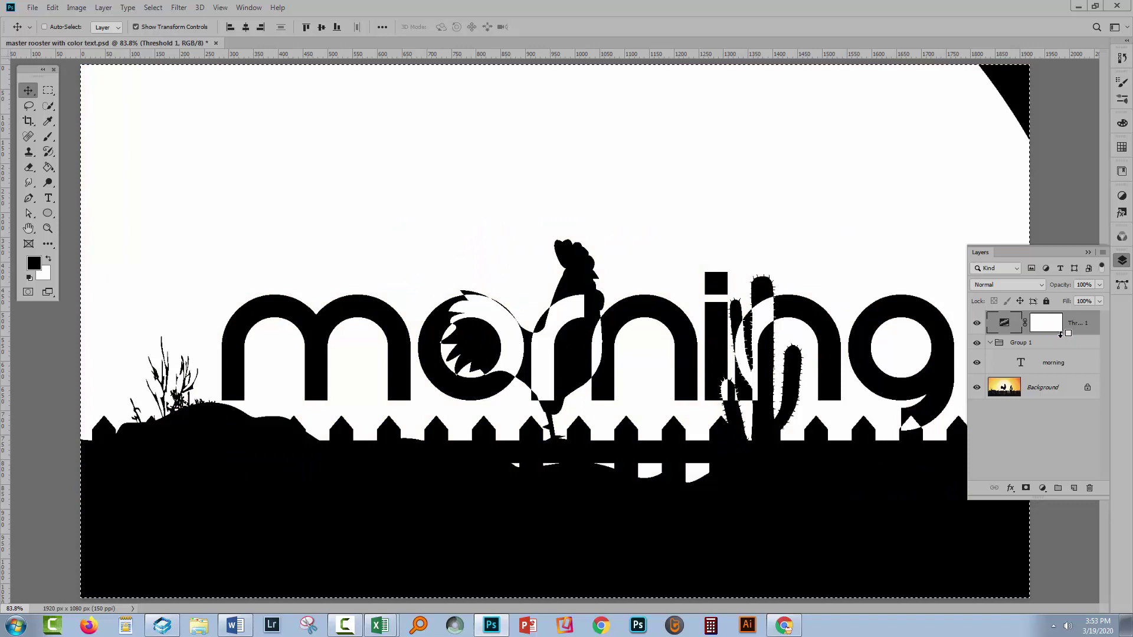
pyautogui.keyDown('shift'); pyautogui.click(1061, 333); pyautogui.keyUp('shift')
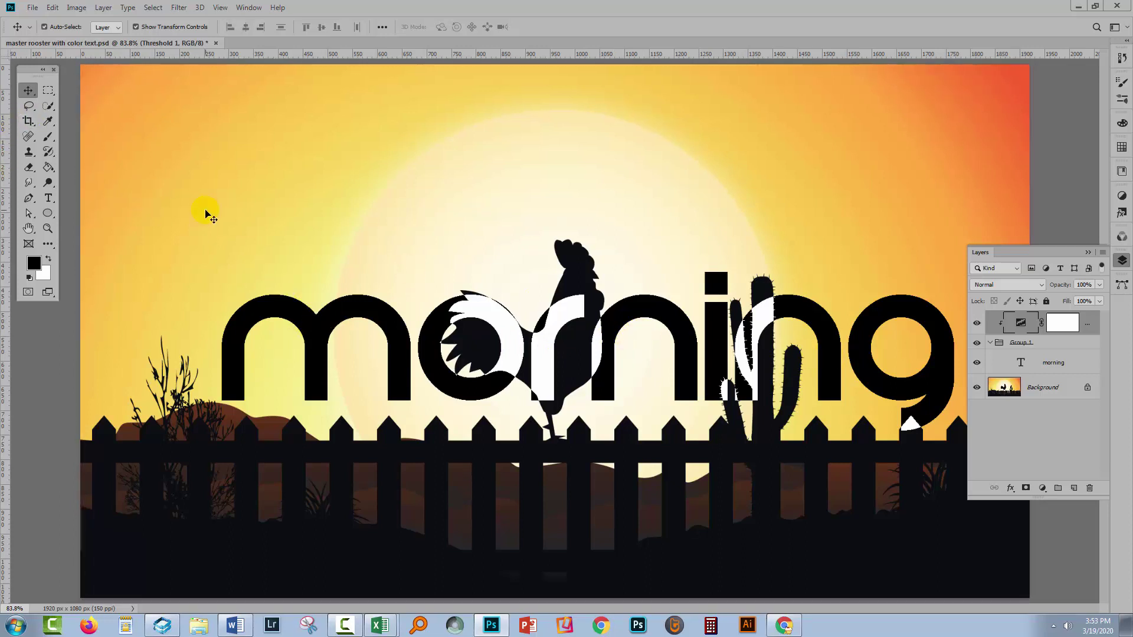
# Drag 'morning' down, then back up higher, and select the Threshold 1 layer
pyautogui.moveTo(701, 306)
pyautogui.mouseDown()
pyautogui.moveTo(708, 409)
pyautogui.moveTo(680, 478)
pyautogui.moveTo(684, 369)
pyautogui.mouseUp()
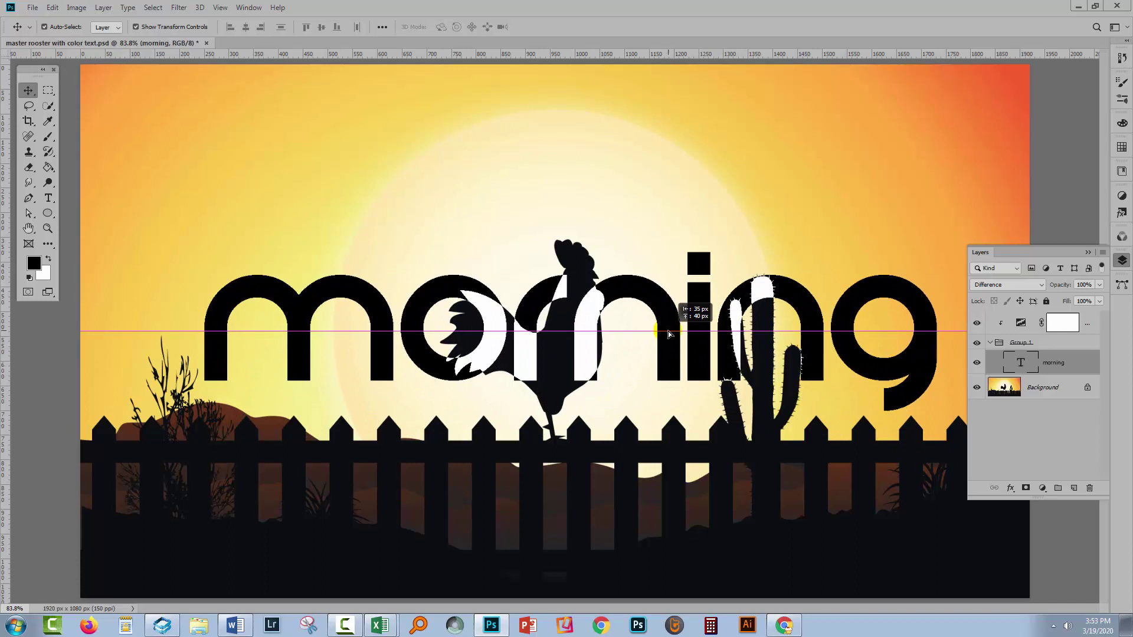
pyautogui.moveTo(684, 370)
pyautogui.mouseDown()
pyautogui.moveTo(687, 316)
pyautogui.moveTo(681, 323)
pyautogui.mouseUp()
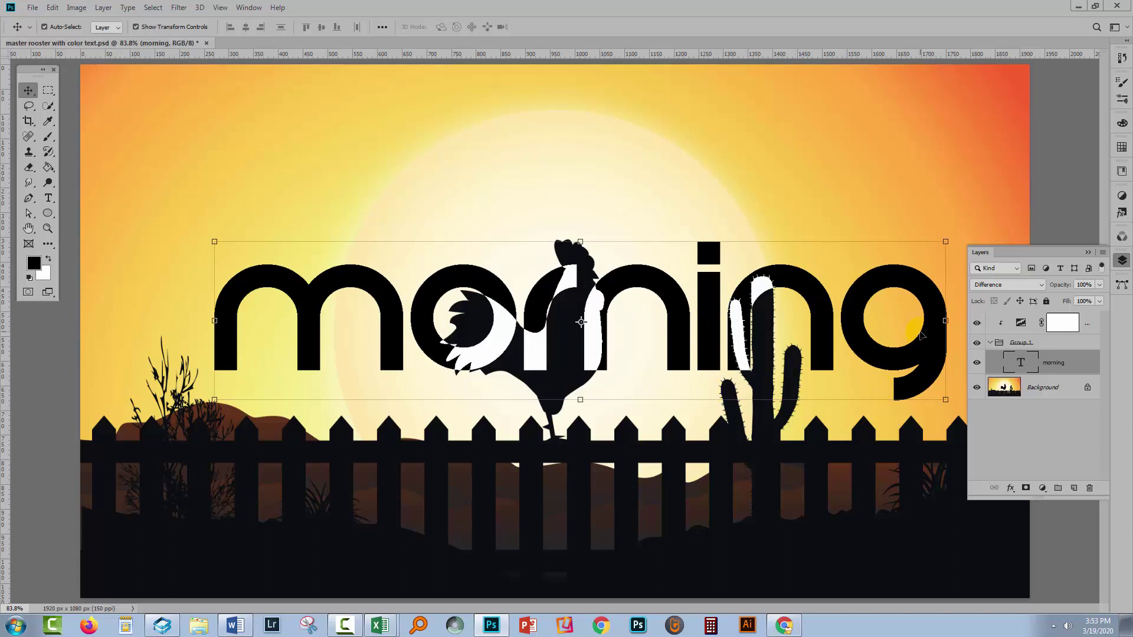
pyautogui.click(1005, 324)
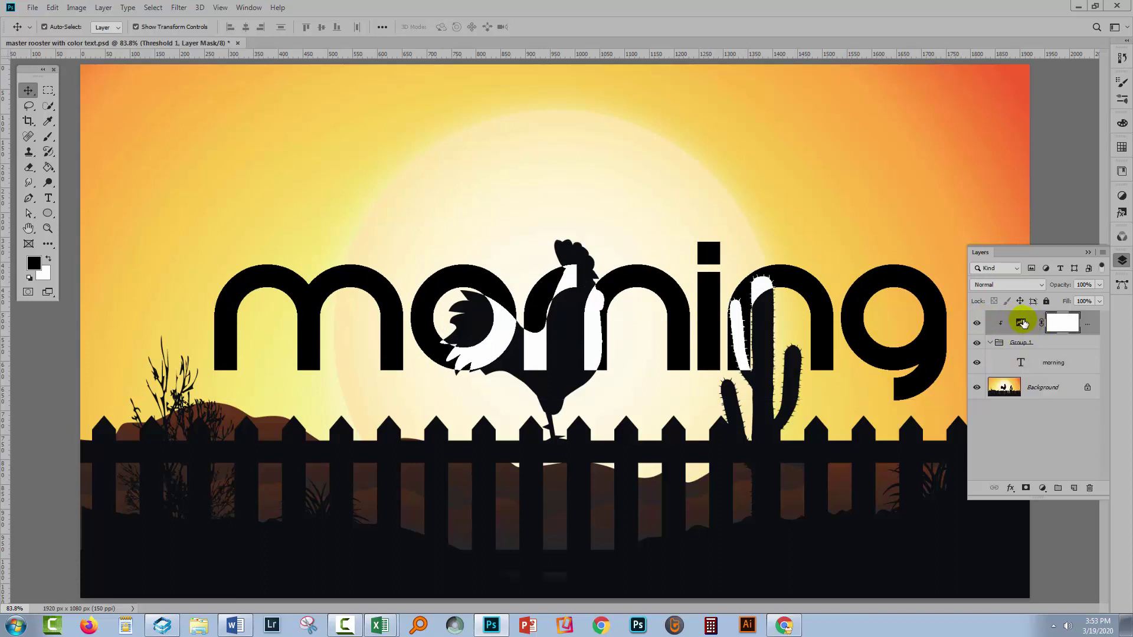
# Add a Hue/Saturation adjustment layer with Colorize on, clipped to the layer below
pyautogui.click(103, 7)
pyautogui.moveTo(140, 175)
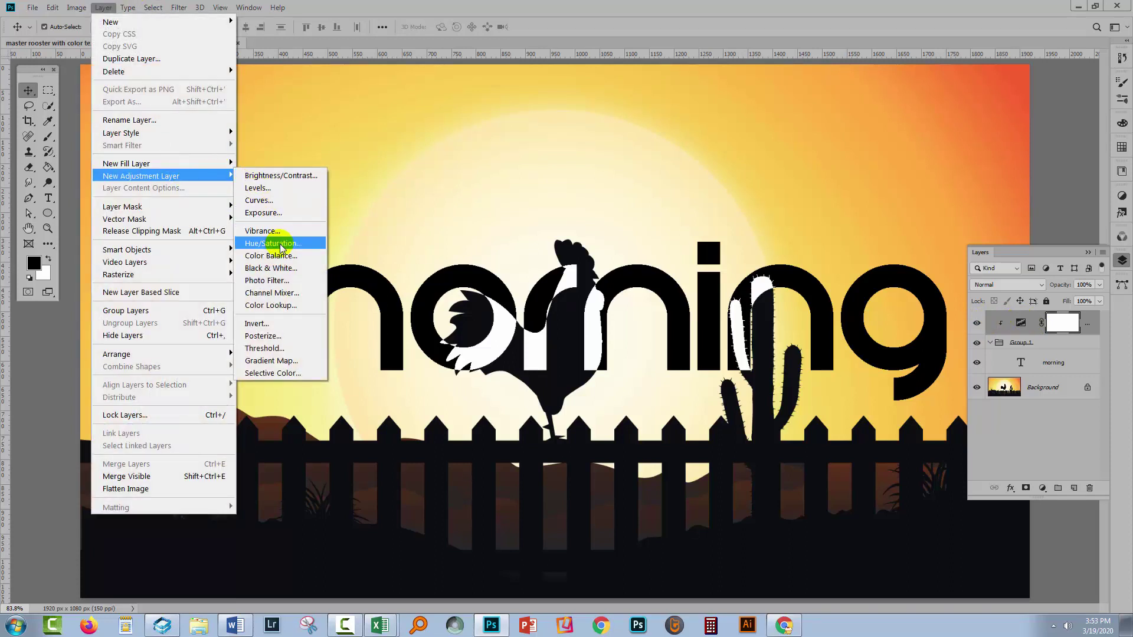
pyautogui.click(282, 243)
pyautogui.click(529, 308)
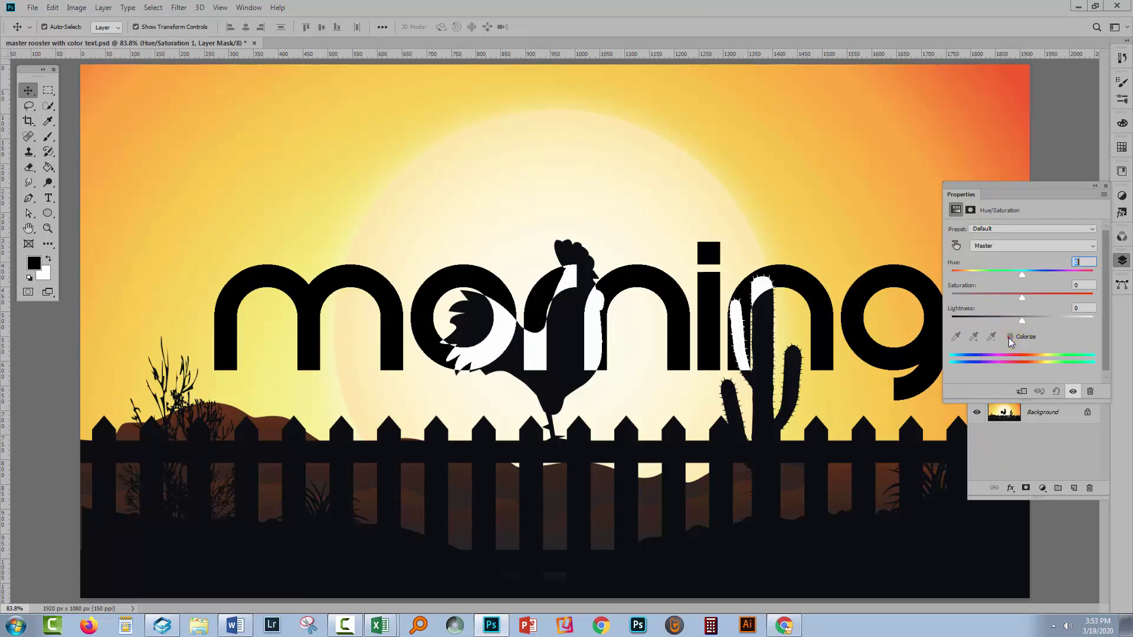
pyautogui.click(1009, 337)
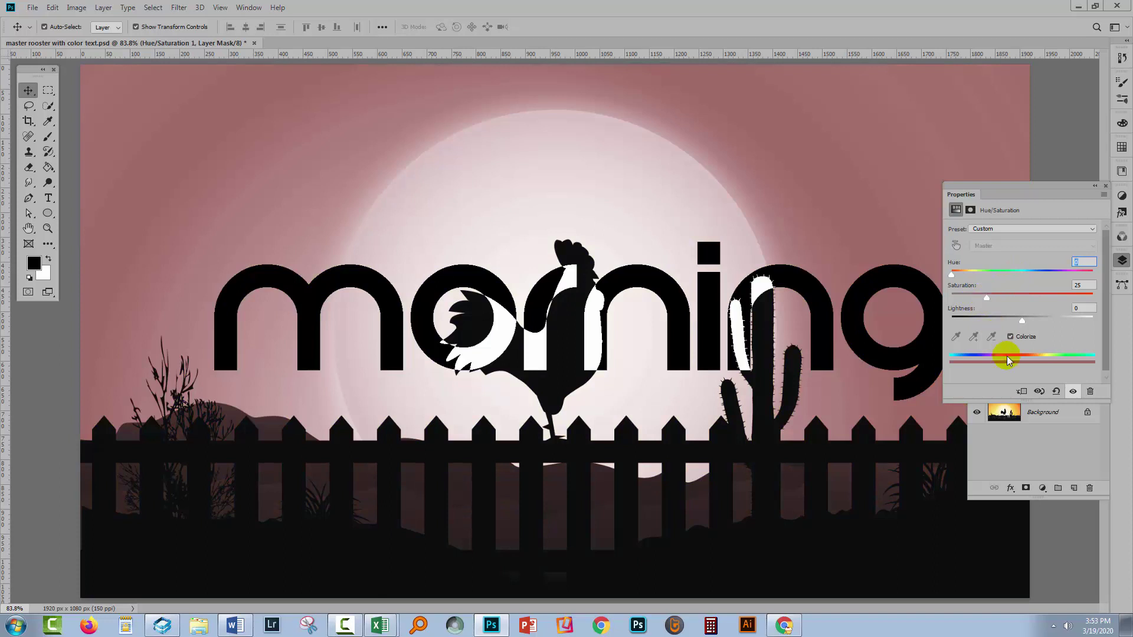
pyautogui.click(1021, 392)
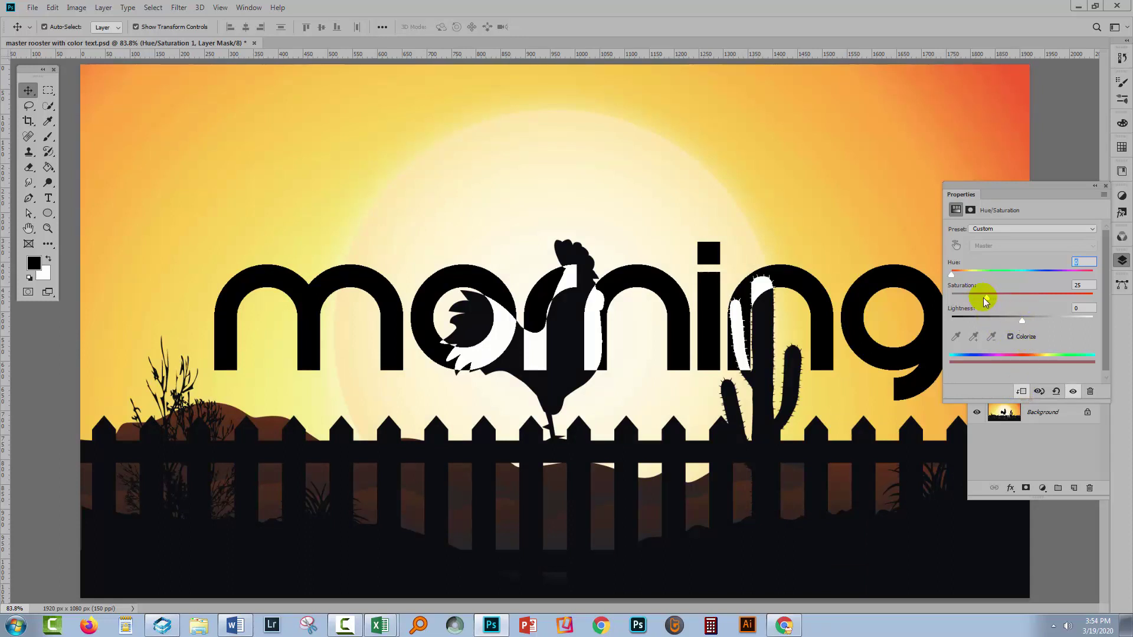
# Shift the hue to purple, raise saturation and lightness, and close Properties
pyautogui.moveTo(984, 298)
pyautogui.mouseDown()
pyautogui.moveTo(1034, 298)
pyautogui.moveTo(1051, 322)
pyautogui.mouseUp()
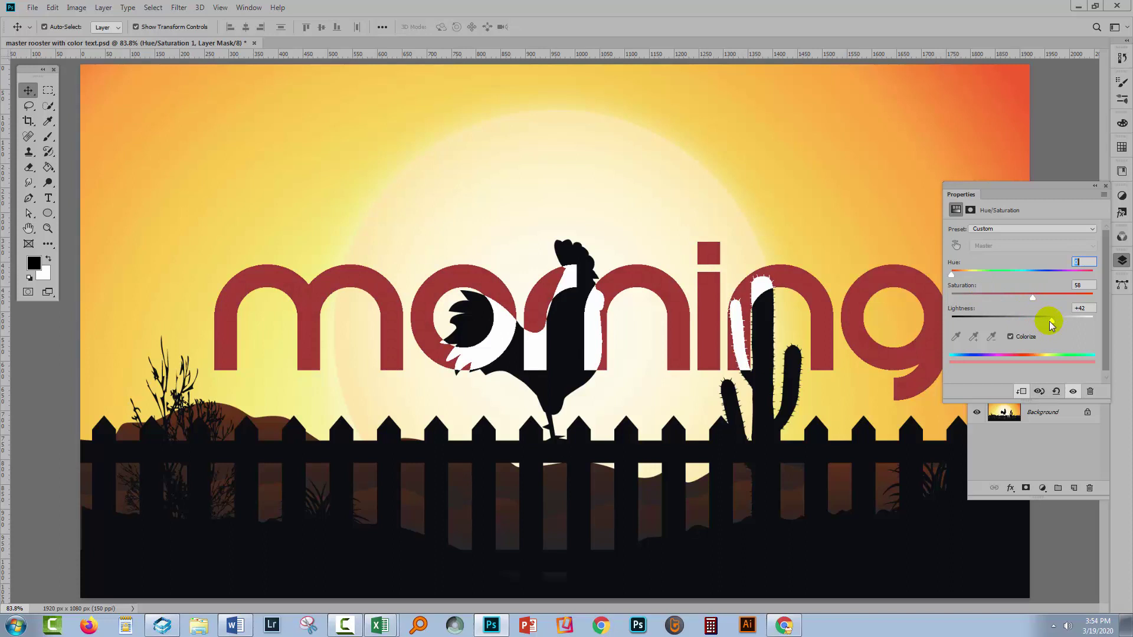
pyautogui.moveTo(1052, 324); pyautogui.dragTo(1059, 321)
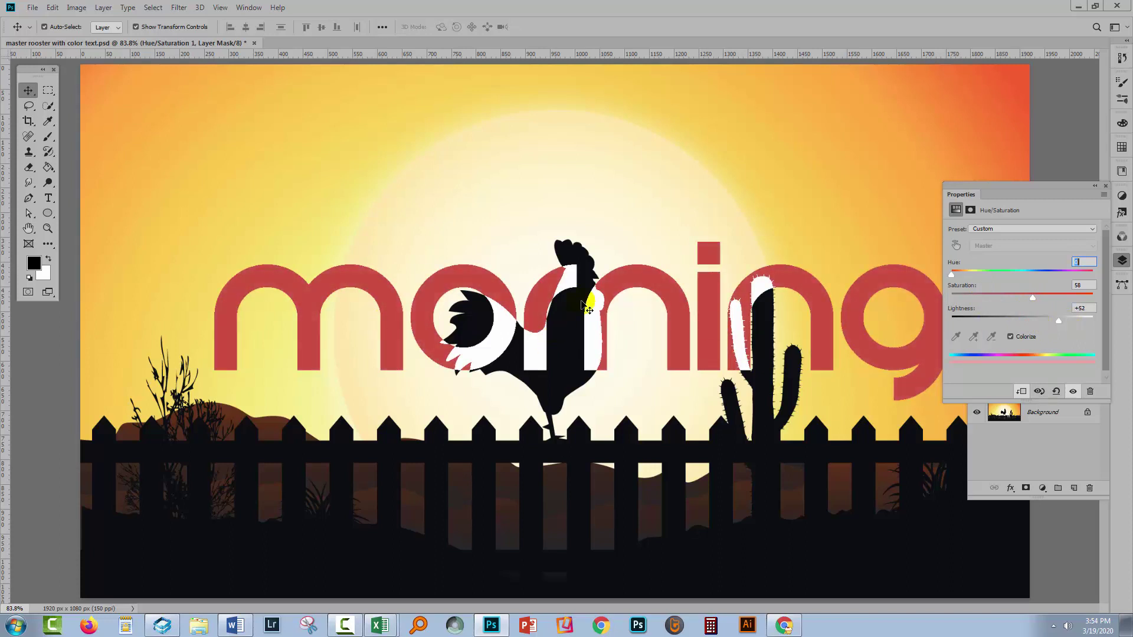
pyautogui.moveTo(952, 277)
pyautogui.mouseDown()
pyautogui.moveTo(1078, 284)
pyautogui.moveTo(1042, 275)
pyautogui.moveTo(1065, 280)
pyautogui.mouseUp()
pyautogui.moveTo(1066, 297)
pyautogui.mouseDown()
pyautogui.moveTo(1057, 323)
pyautogui.moveTo(1041, 321)
pyautogui.moveTo(1058, 320)
pyautogui.mouseUp()
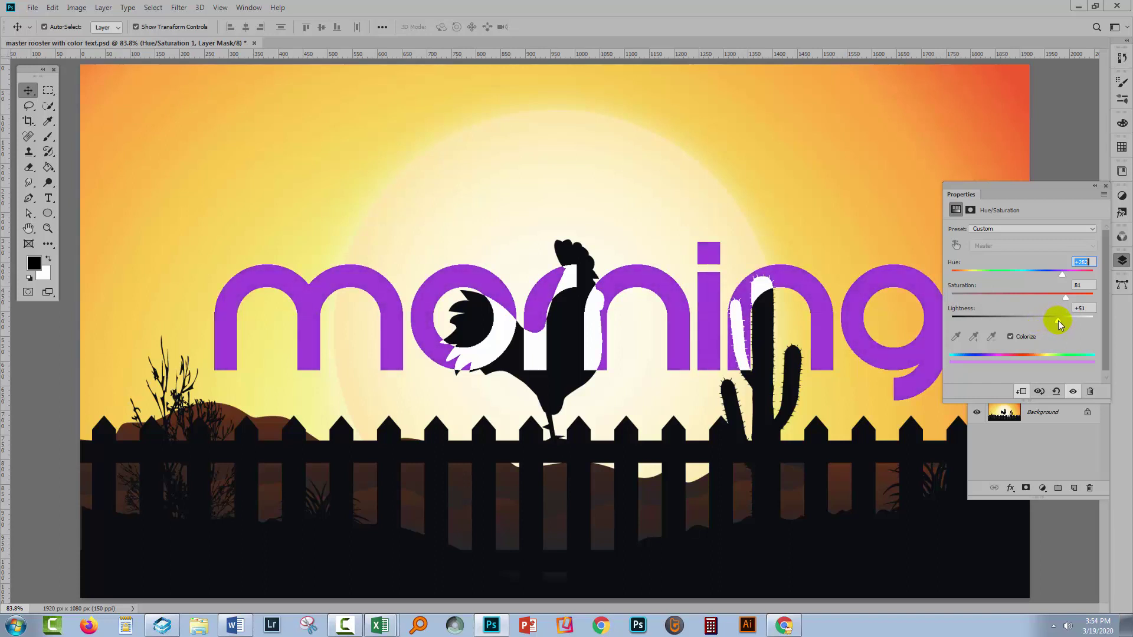
pyautogui.click(1104, 187)
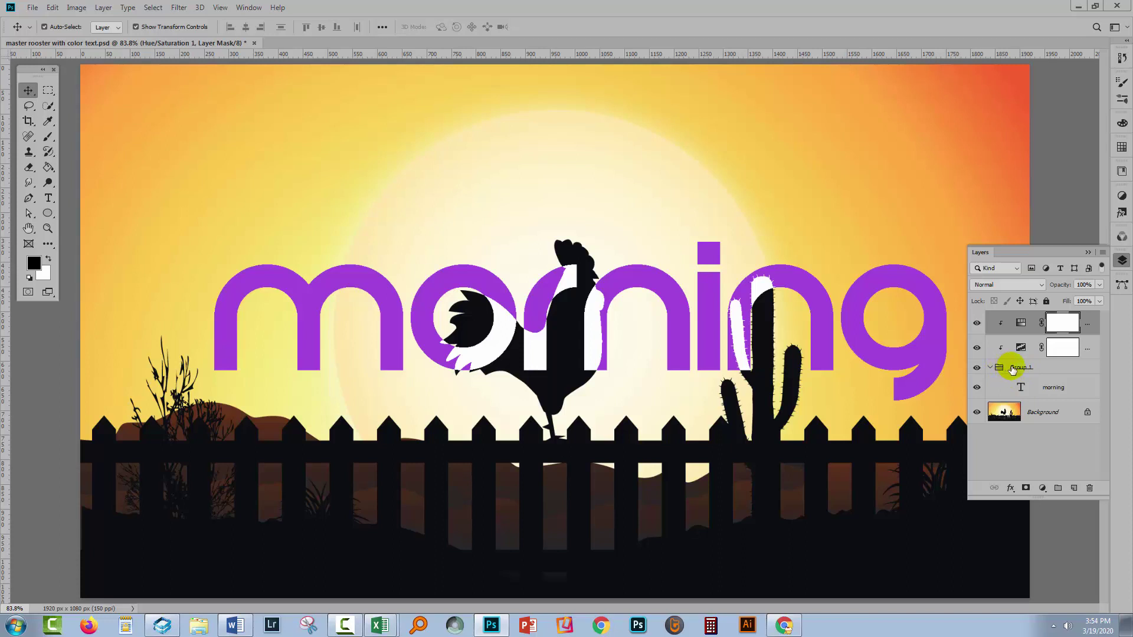
# Collapse Group 1 and review the Threshold 1 and Hue/Saturation 1 layers above it
pyautogui.click(1032, 387)
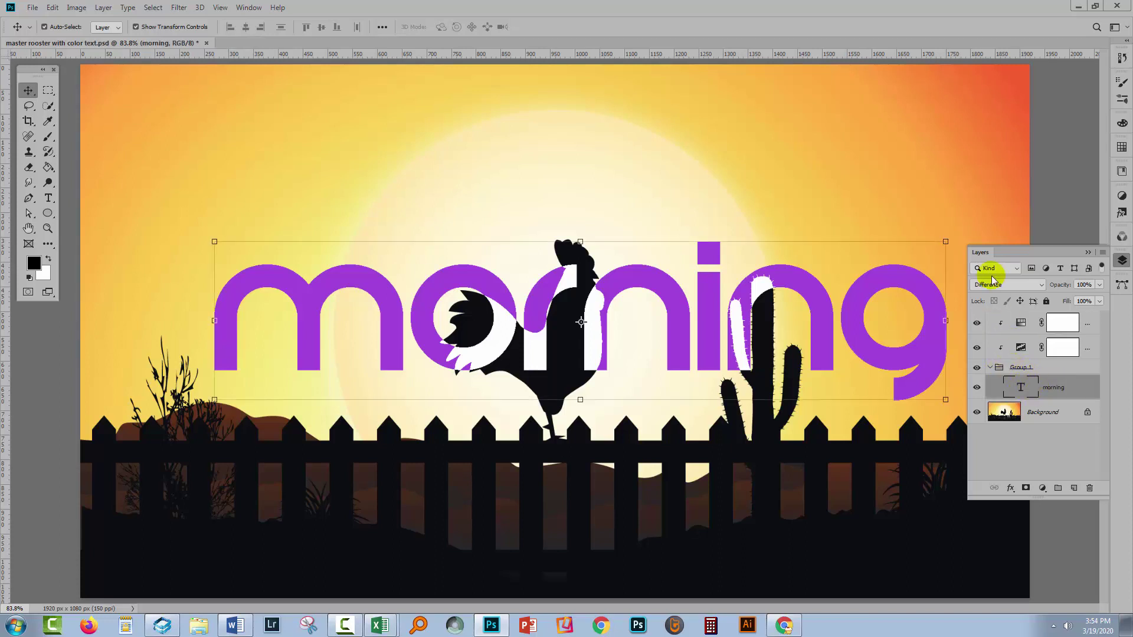
pyautogui.click(991, 367)
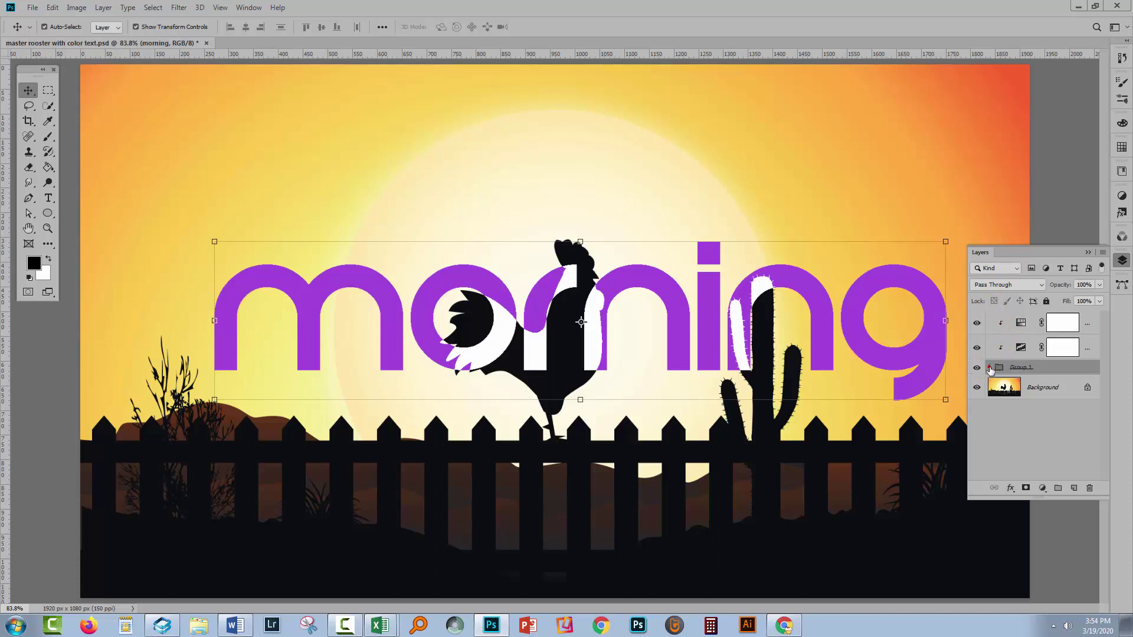
pyautogui.click(1022, 349)
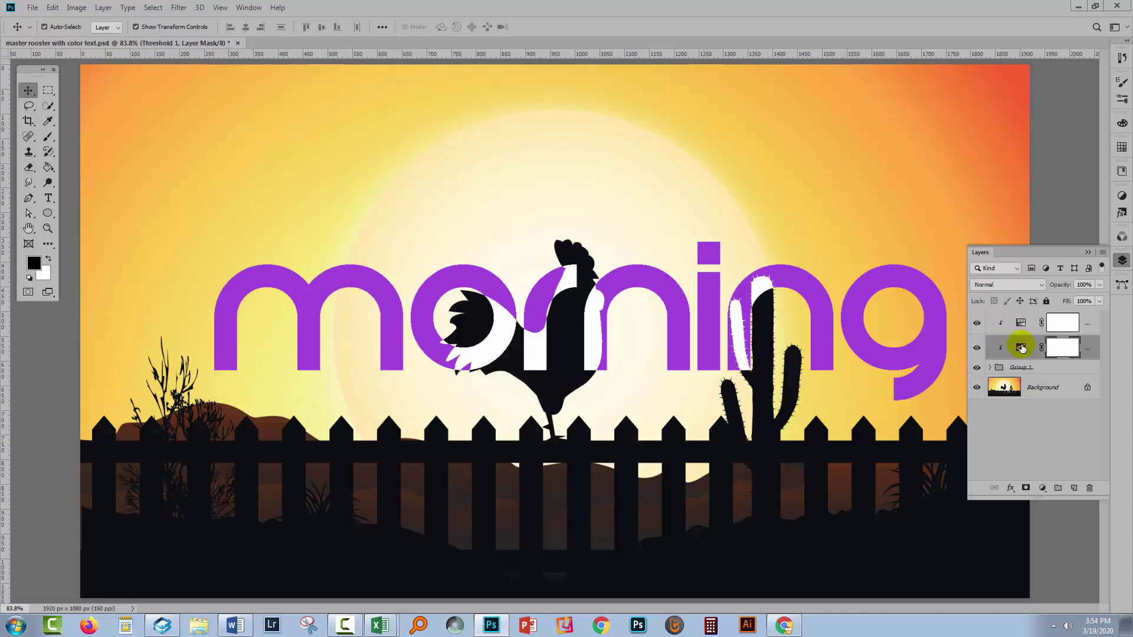
pyautogui.keyDown('alt'); pyautogui.click(1001, 359); pyautogui.keyUp('alt')
pyautogui.click(1020, 323)
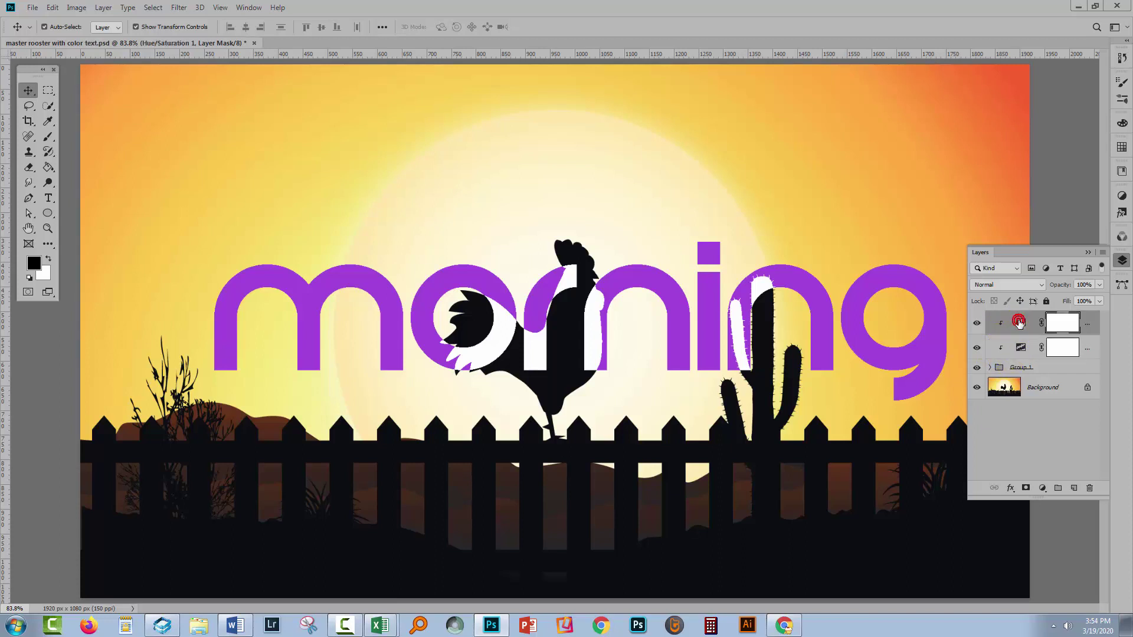